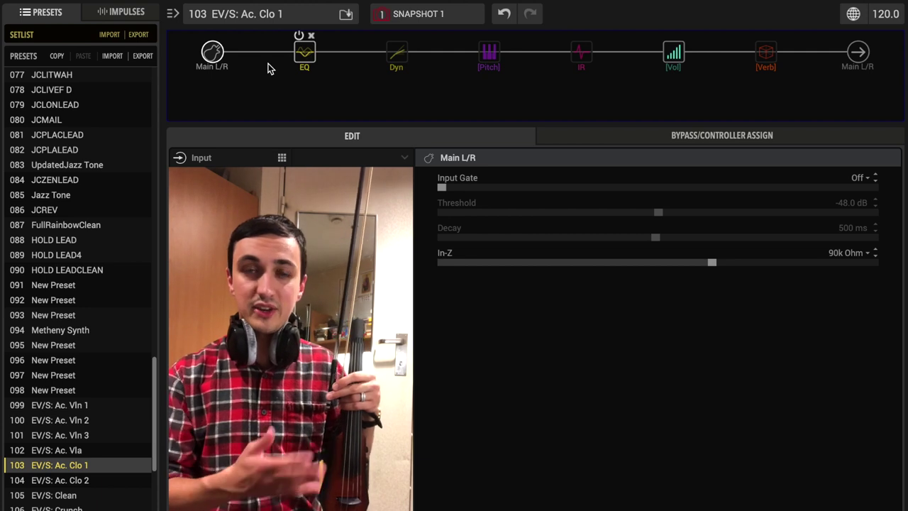
# - Bring up the EQ block's parametric settings after a brief look at the compressor
pyautogui.click(308, 55)
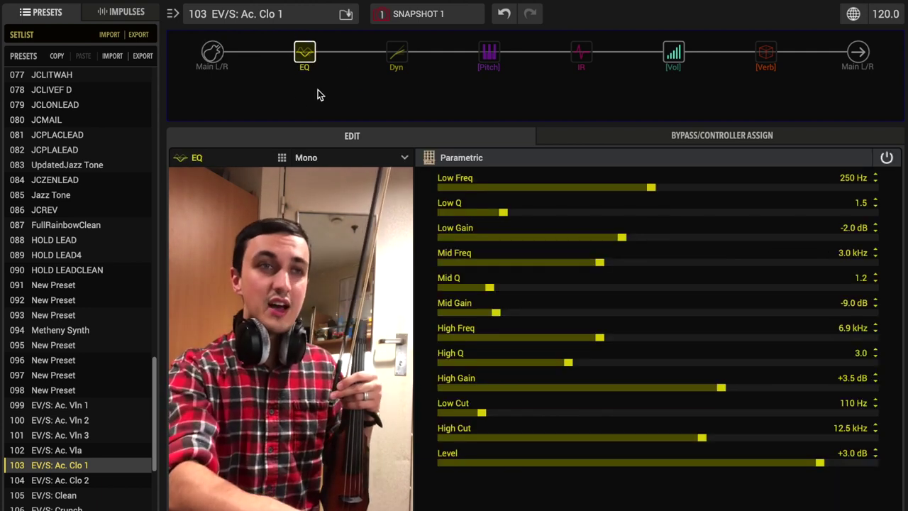
pyautogui.click(396, 57)
pyautogui.click(303, 55)
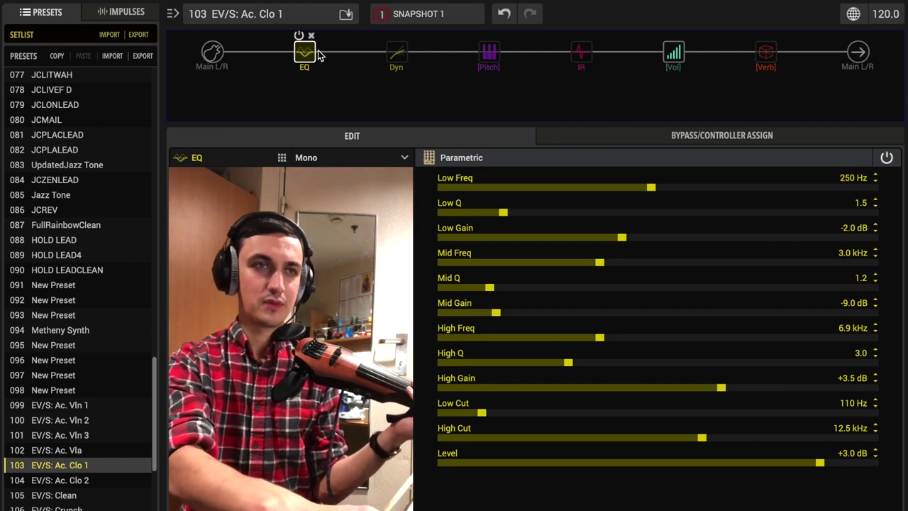
# - Bypass the EQ to compare, re-enable it, then show the Deluxe Comp settings
pyautogui.click(298, 36)
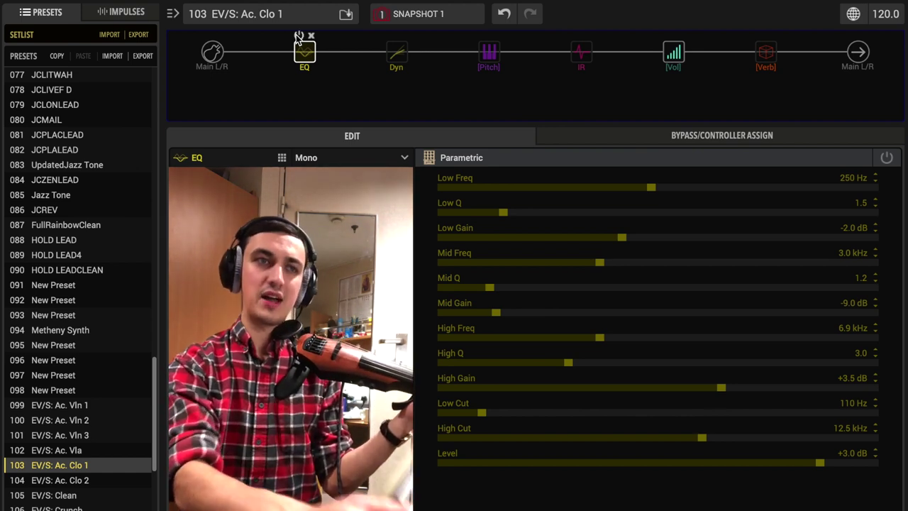
pyautogui.click(299, 36)
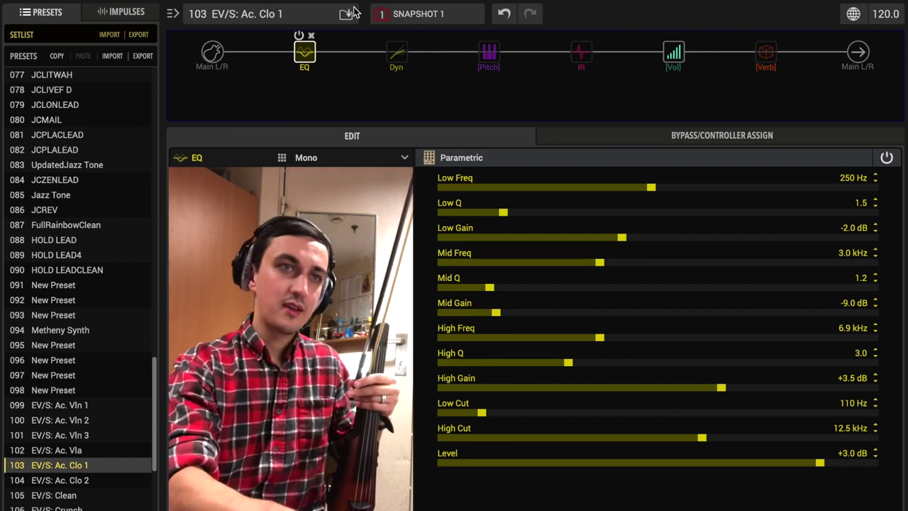
pyautogui.click(394, 48)
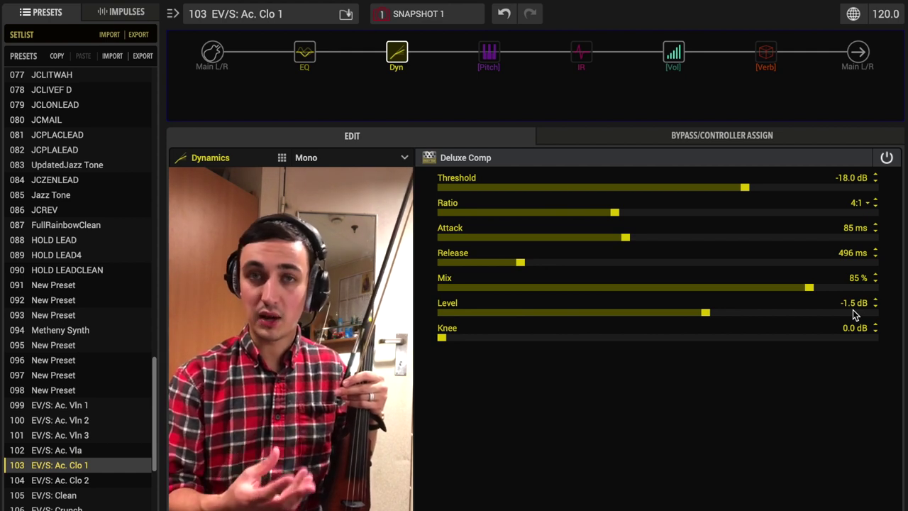
# - In Simple Pitch, try Cents at -33.8, reset it to 0.00, then view the 73: VIOLA IR
pyautogui.click(485, 45)
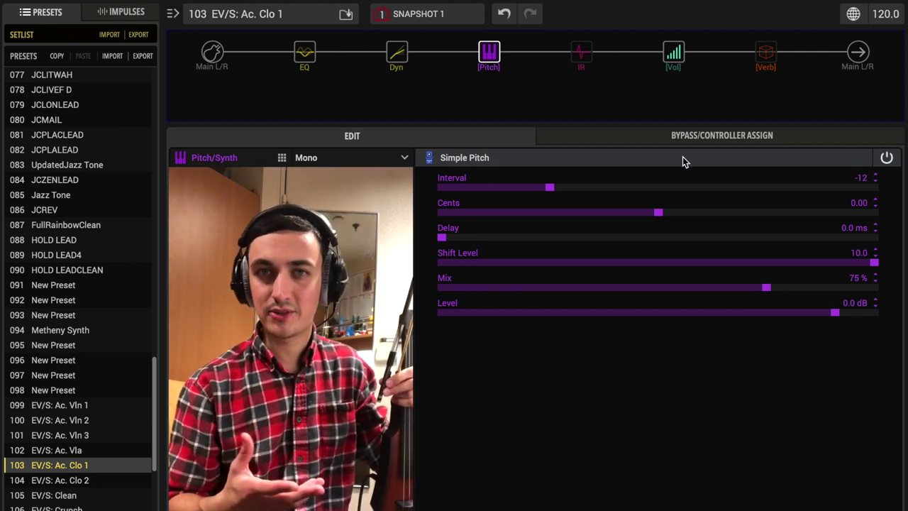
pyautogui.click(512, 213)
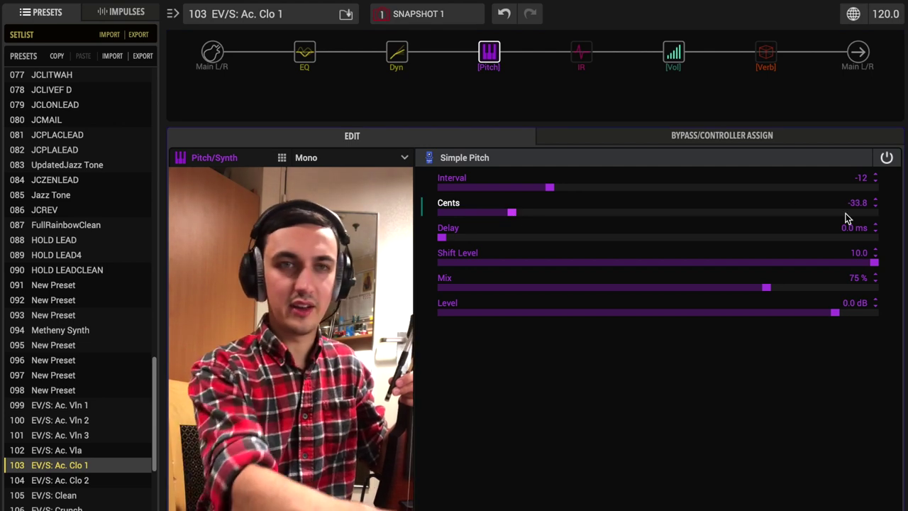
pyautogui.doubleClick(845, 219)
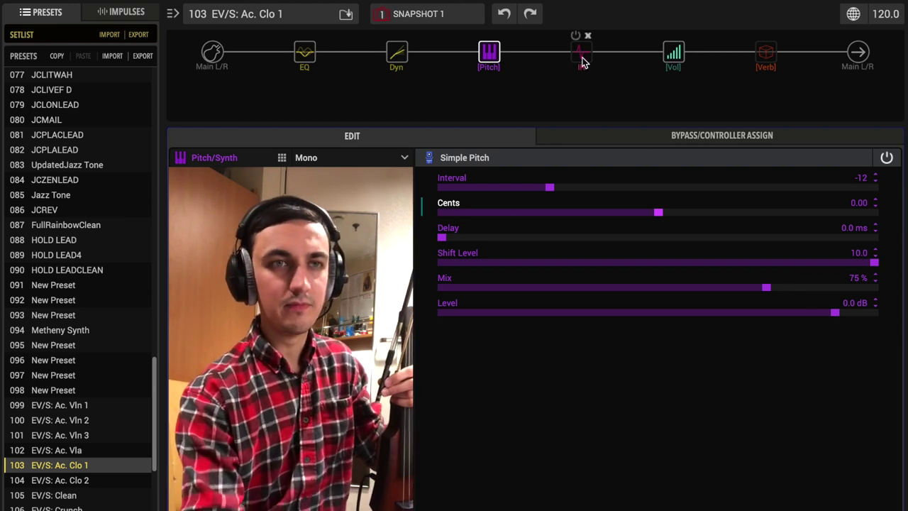
pyautogui.click(578, 60)
# - Enable the IR 2048 block with its 73: VIOLA impulse, then view the Volume settings
pyautogui.click(576, 37)
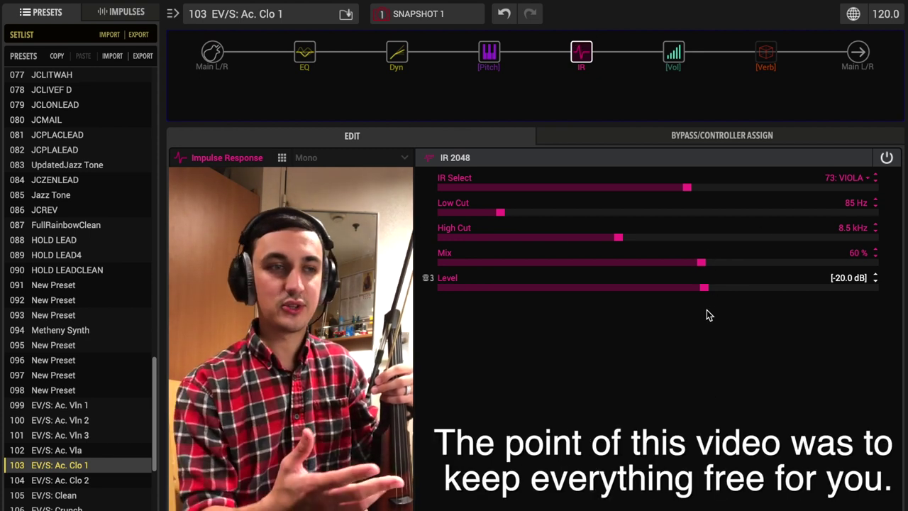
pyautogui.scroll(-5, 134, 478)
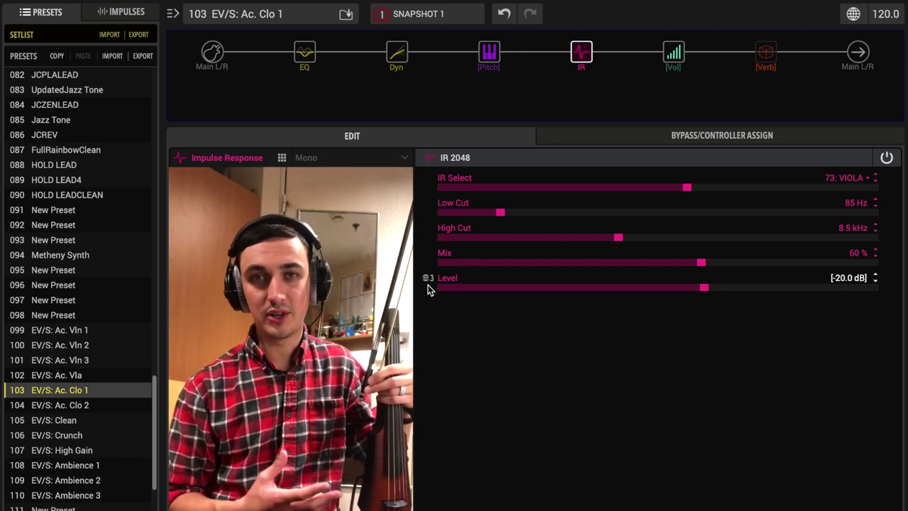
pyautogui.click(673, 53)
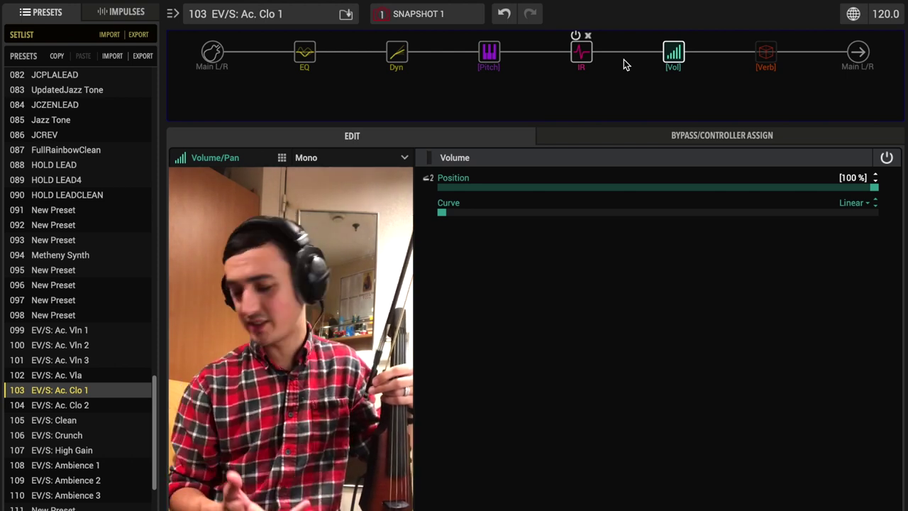
# - Review the Chamber reverb, pitch shifter and impulse response settings
pyautogui.click(765, 52)
pyautogui.moveTo(760, 35)
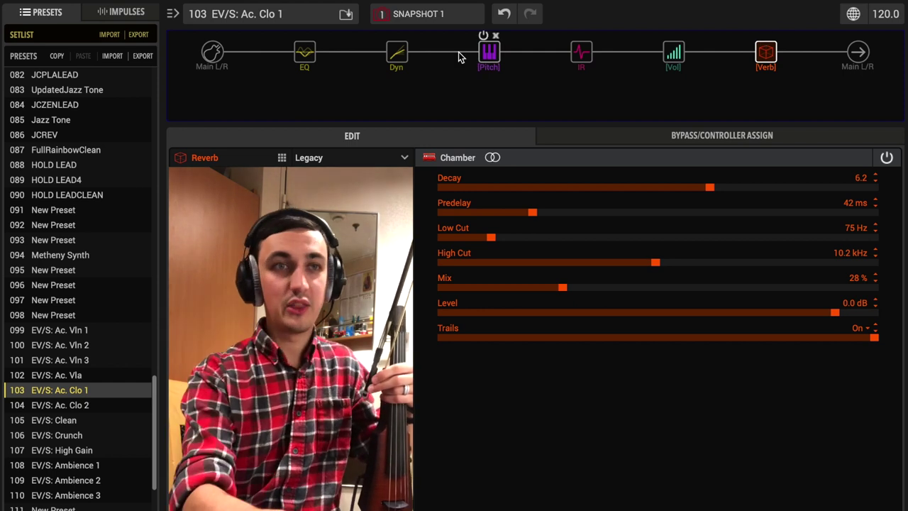
pyautogui.click(495, 54)
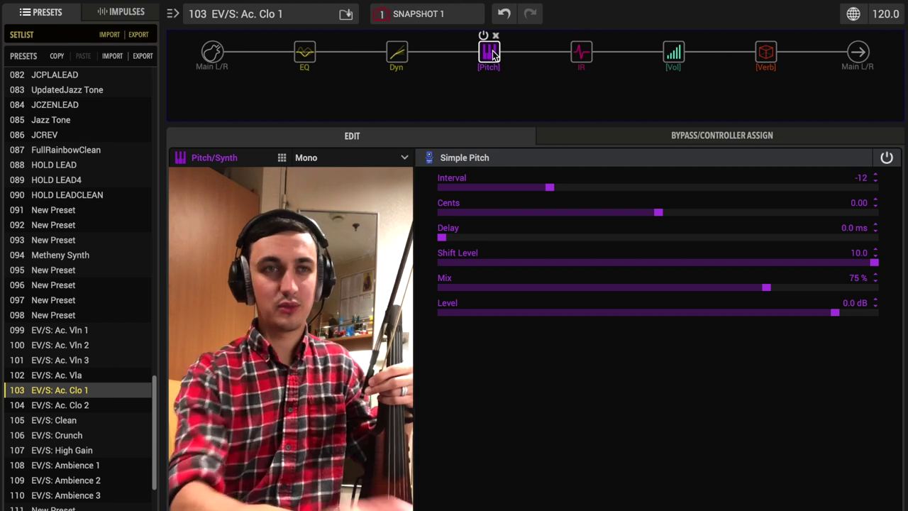
pyautogui.click(581, 51)
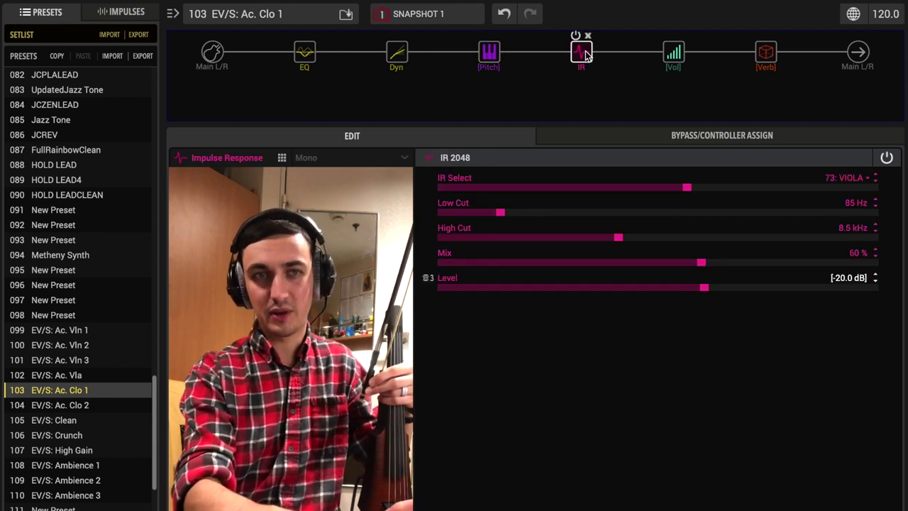
pyautogui.click(488, 54)
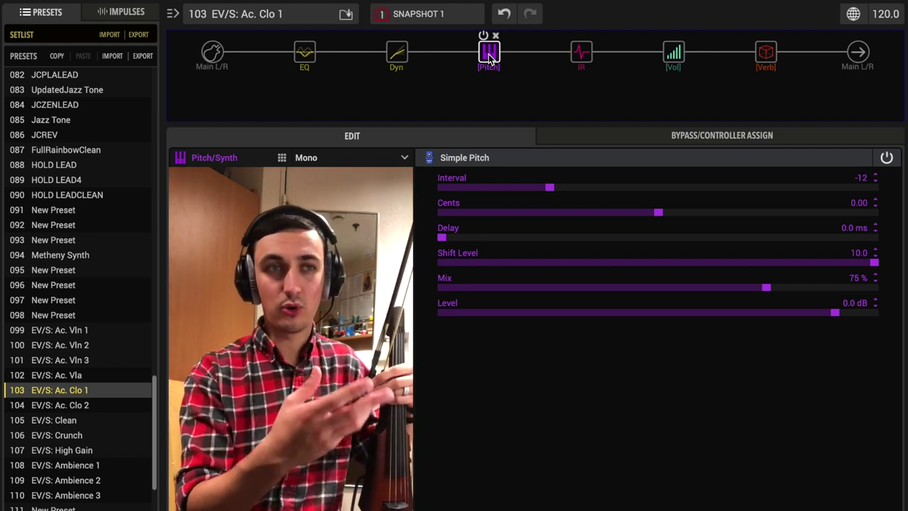
# - Bypass the Chamber reverb and switch the EQ block back on
pyautogui.click(766, 54)
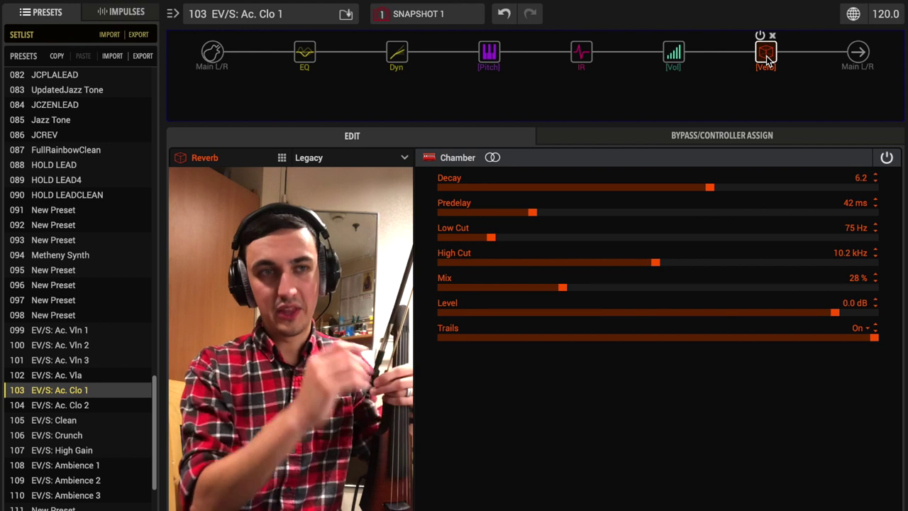
pyautogui.click(760, 34)
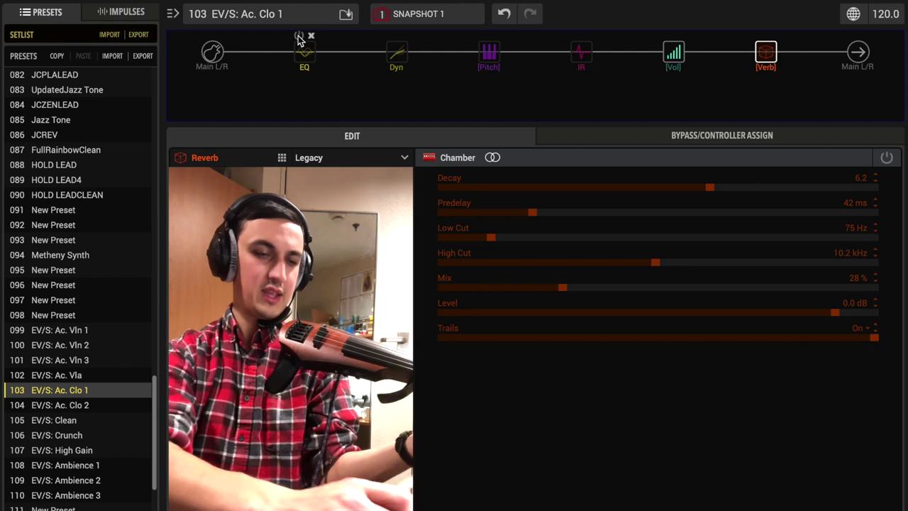
pyautogui.click(299, 37)
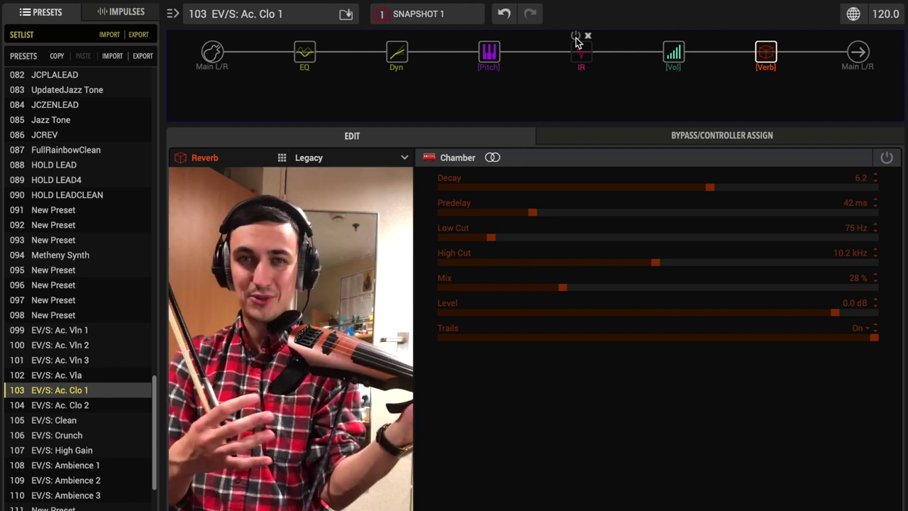
# - Switch the IR and Chamber reverb blocks back on
pyautogui.click(576, 40)
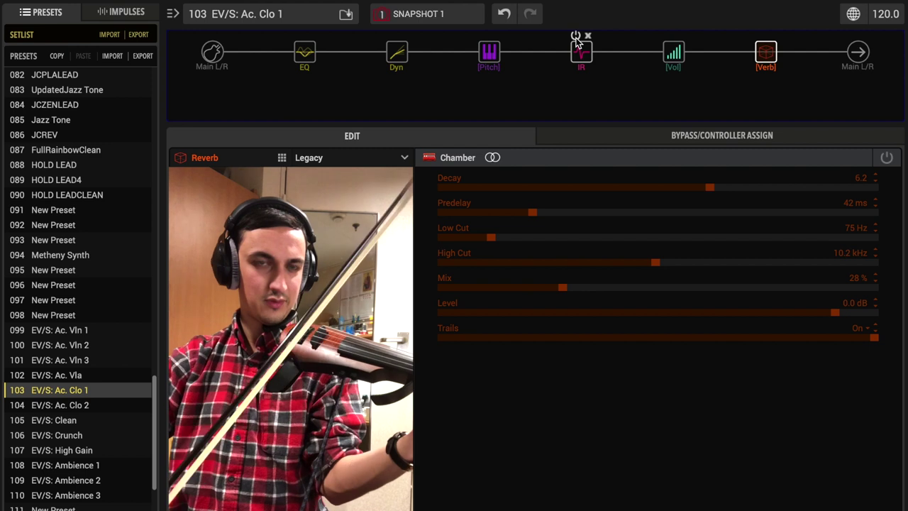
pyautogui.click(761, 36)
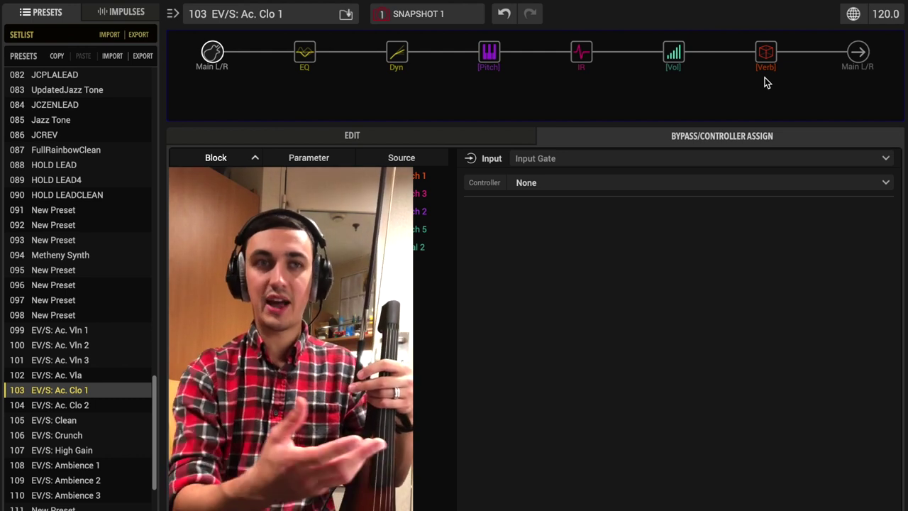
pyautogui.moveTo(766, 51)
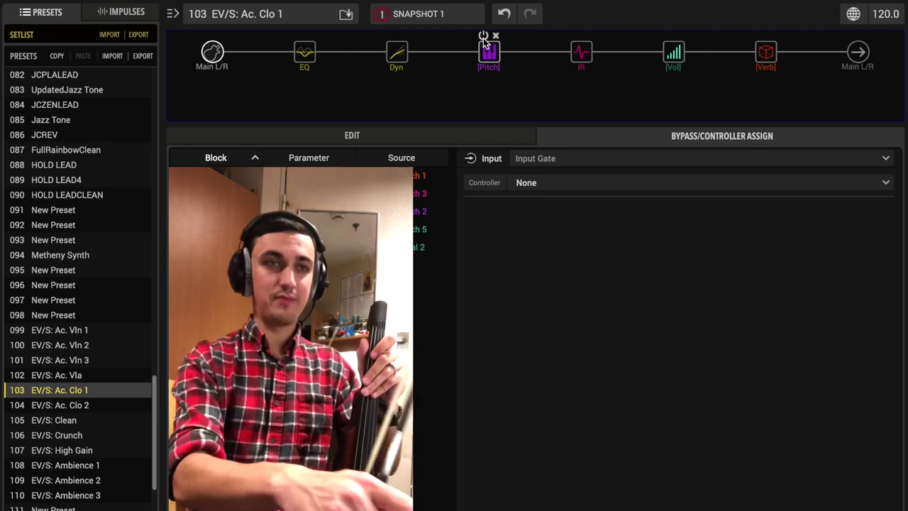
pyautogui.click(483, 37)
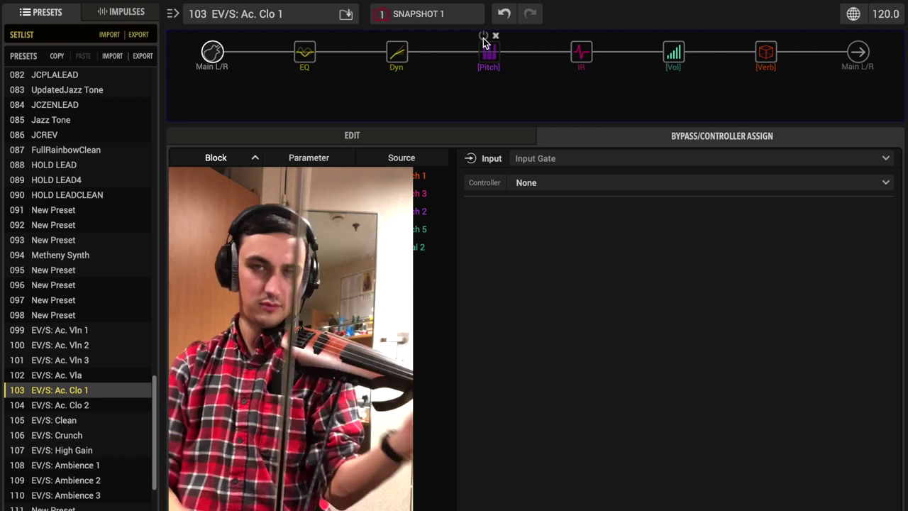
# - Re-enable the Pitch block, check the output's controller assignment, and load preset 104 EV/S: Ac. Clo 2
pyautogui.click(483, 37)
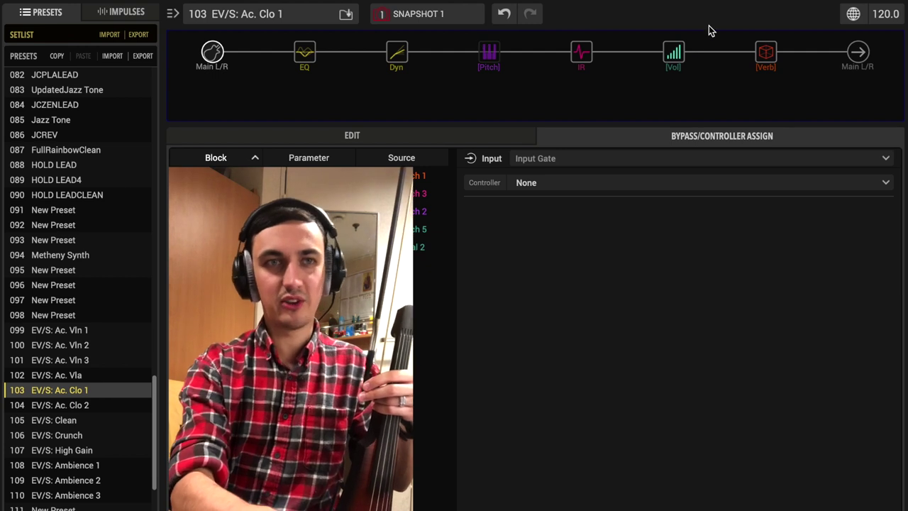
pyautogui.click(862, 60)
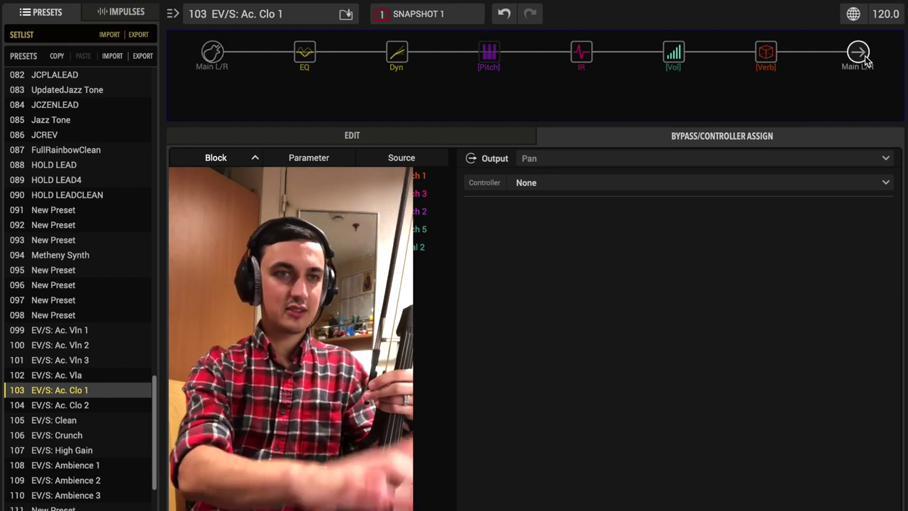
pyautogui.click(67, 406)
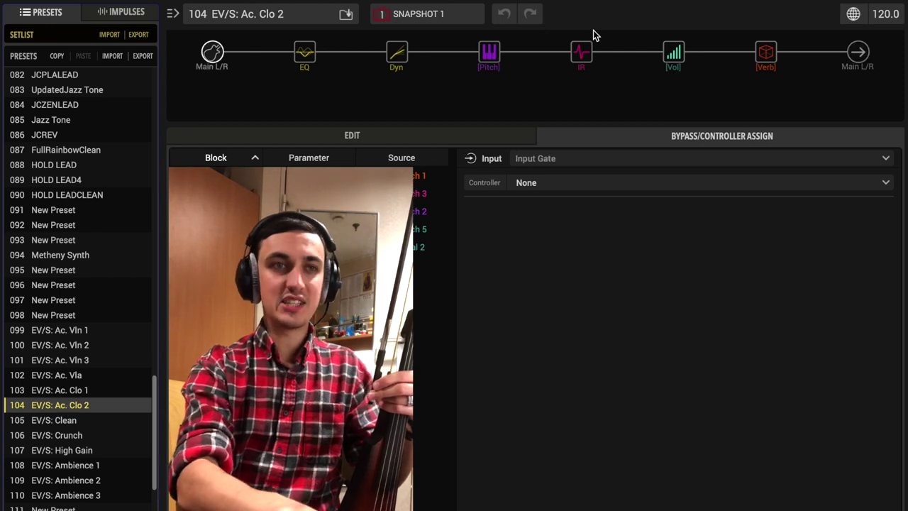
pyautogui.click(578, 61)
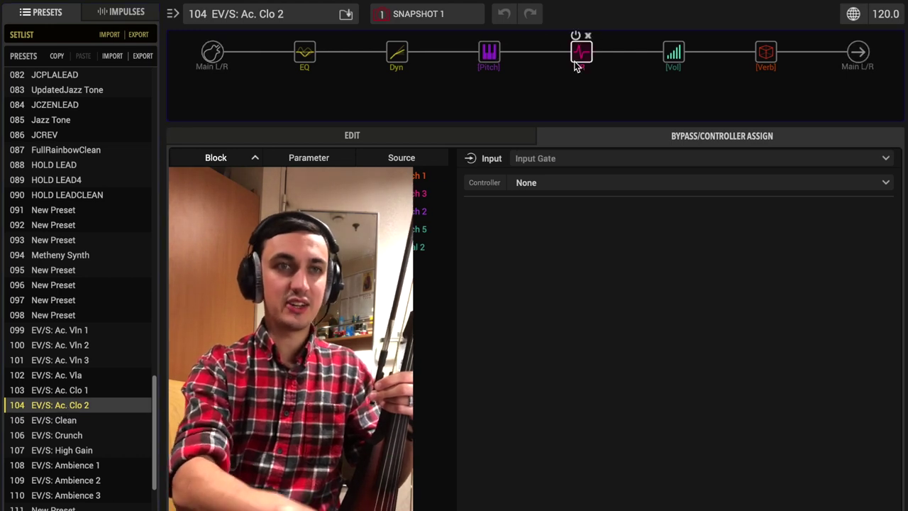
# - Step through Ac. Clo 2's input, EQ, compressor, pitch, IR and reverb parameters
pyautogui.click(356, 137)
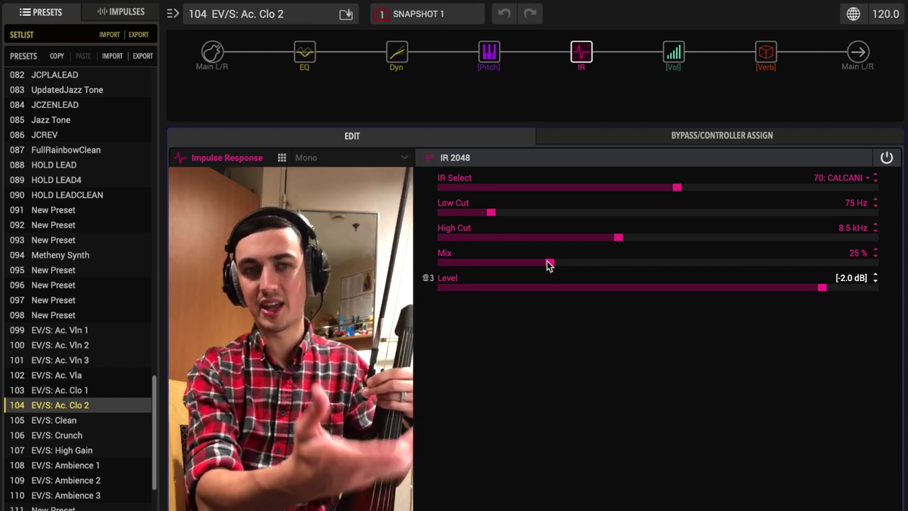
pyautogui.click(212, 53)
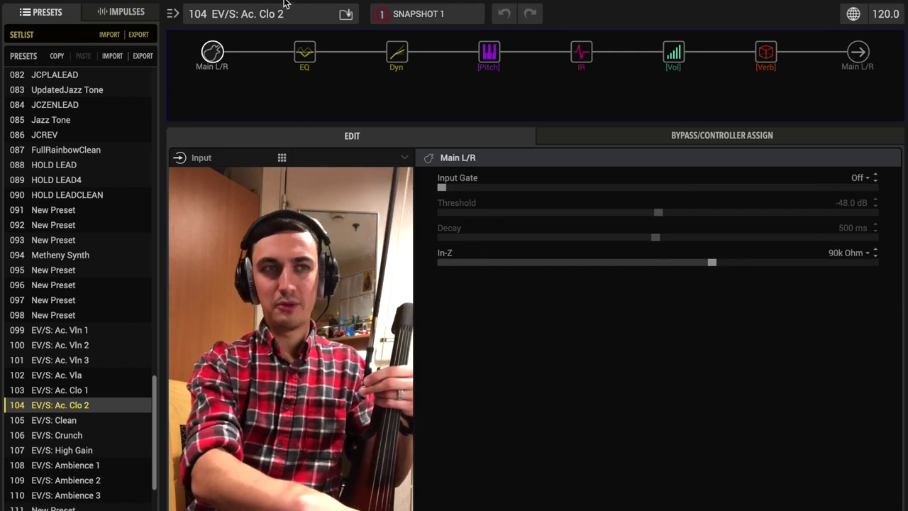
pyautogui.click(305, 62)
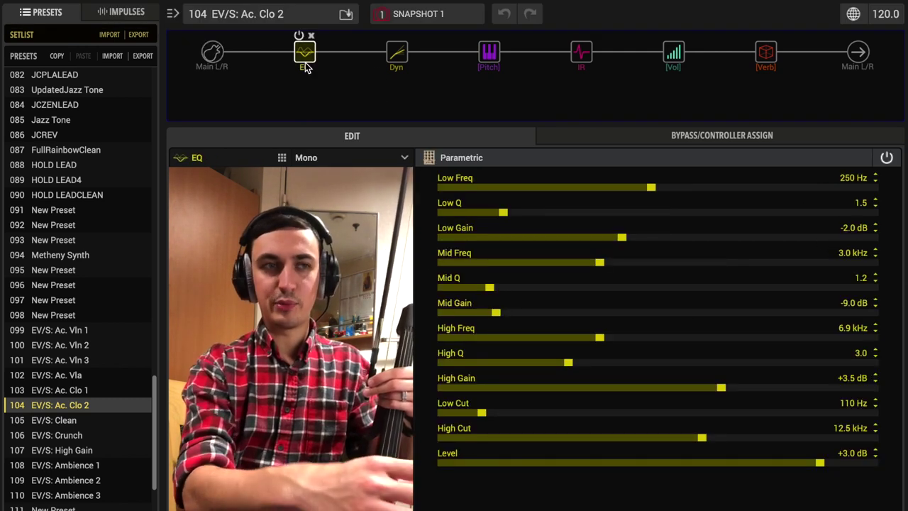
pyautogui.click(394, 57)
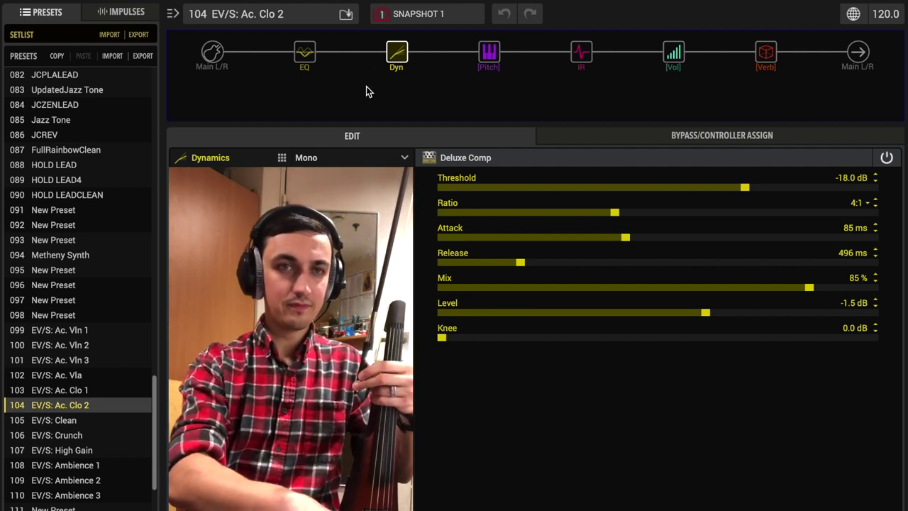
pyautogui.click(489, 53)
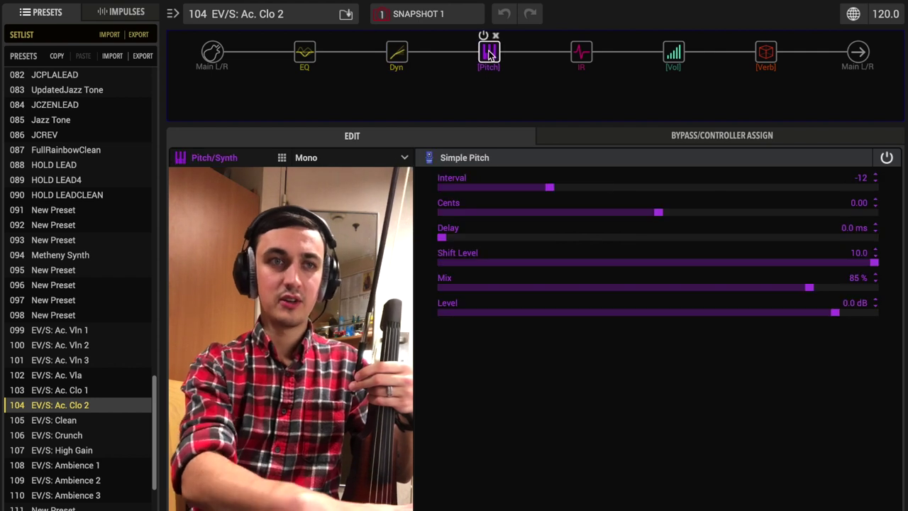
pyautogui.click(580, 60)
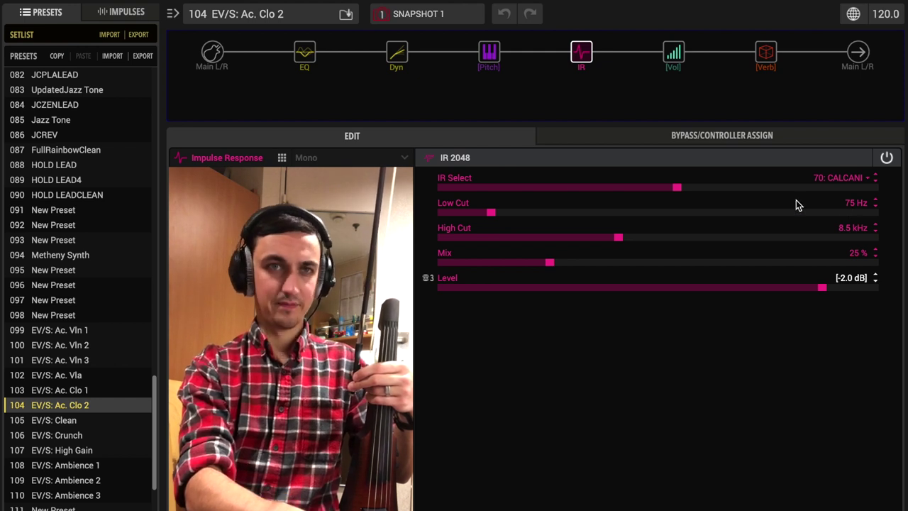
pyautogui.click(764, 56)
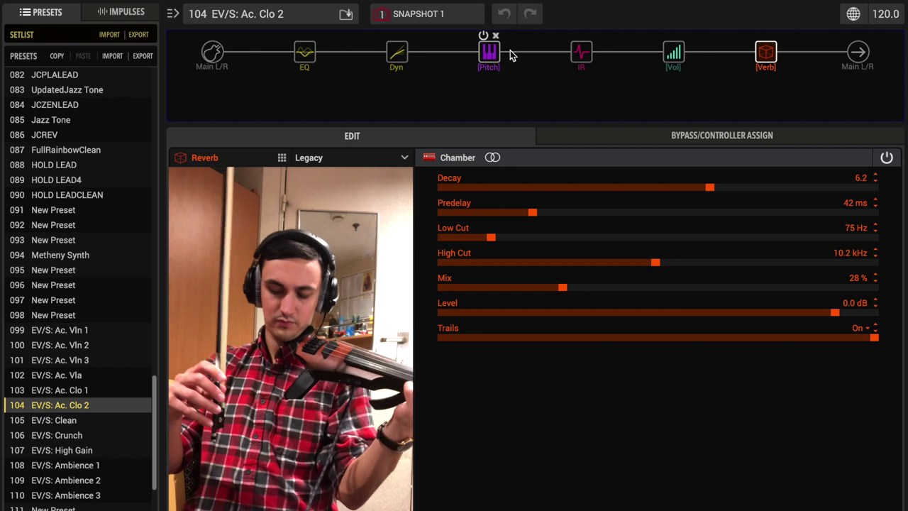
# - Open the pitch shifter's parameters again
pyautogui.click(510, 53)
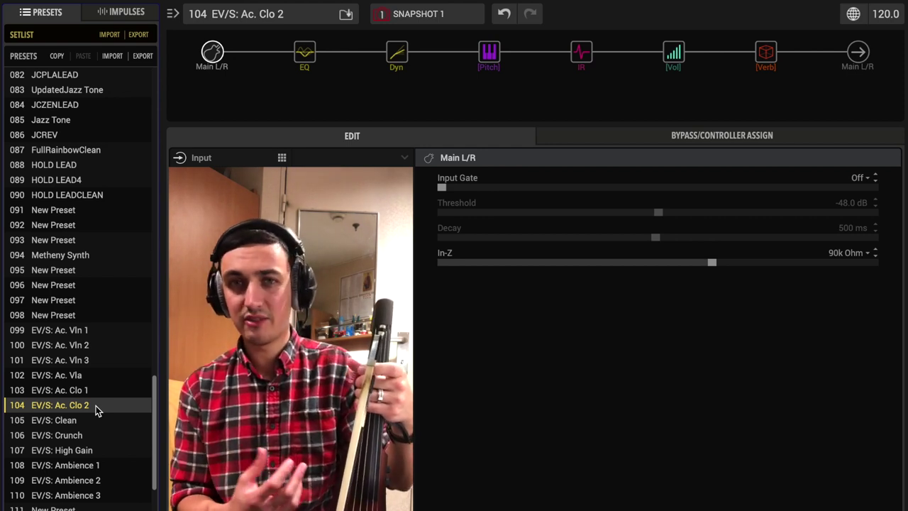
# - Load preset 103 EV/S: Ac. Clo 1 from the Presets list
pyautogui.moveTo(580, 54)
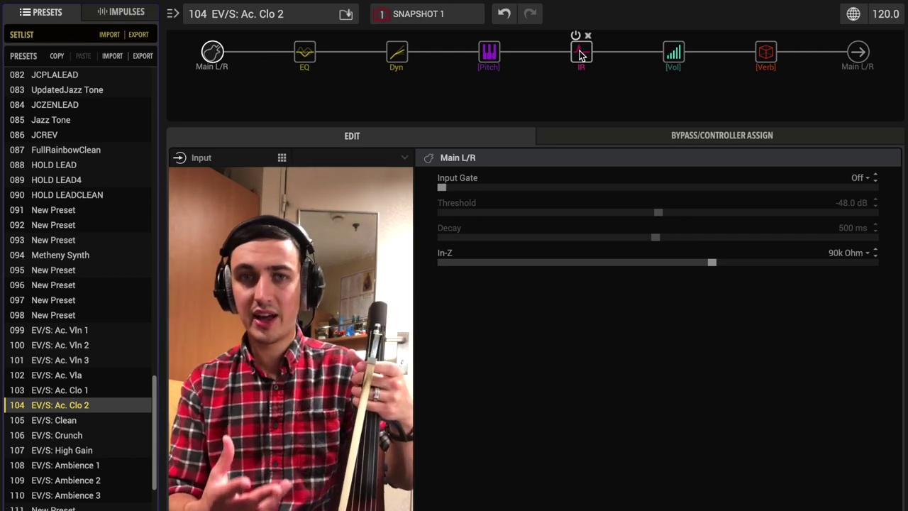
pyautogui.click(76, 391)
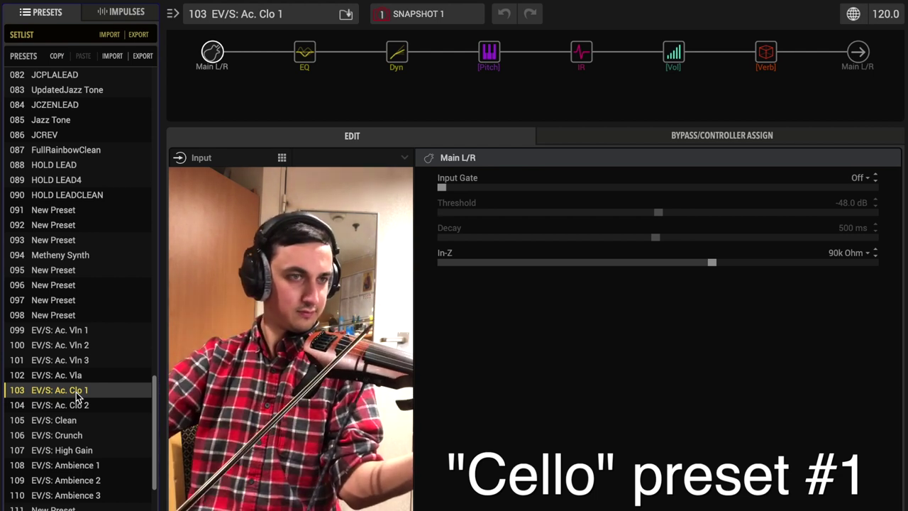
# - Alternate between presets 104 and 103, finishing on 104 EV/S: Ac. Clo 2
pyautogui.click(77, 404)
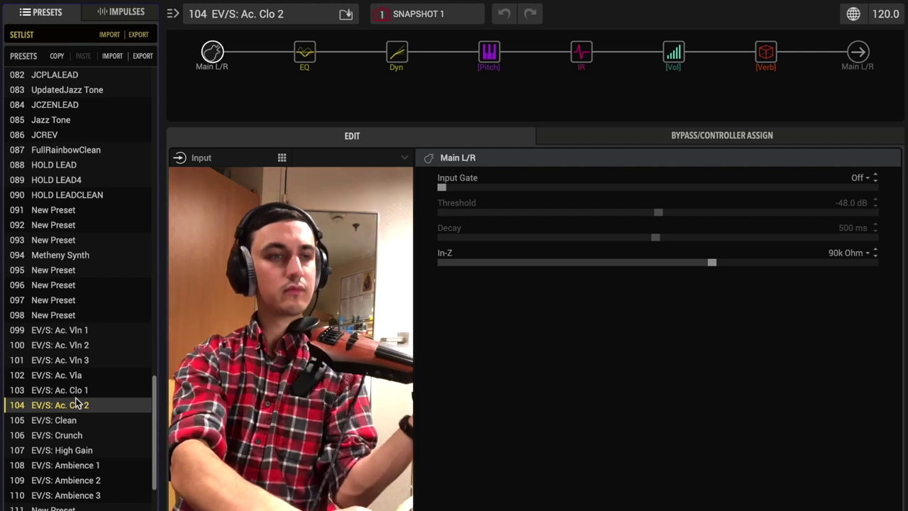
pyautogui.click(75, 390)
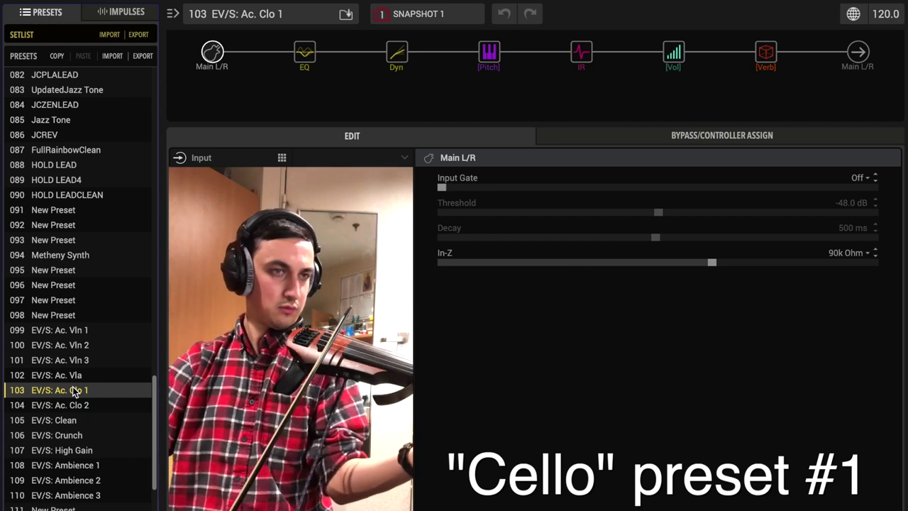
pyautogui.click(74, 405)
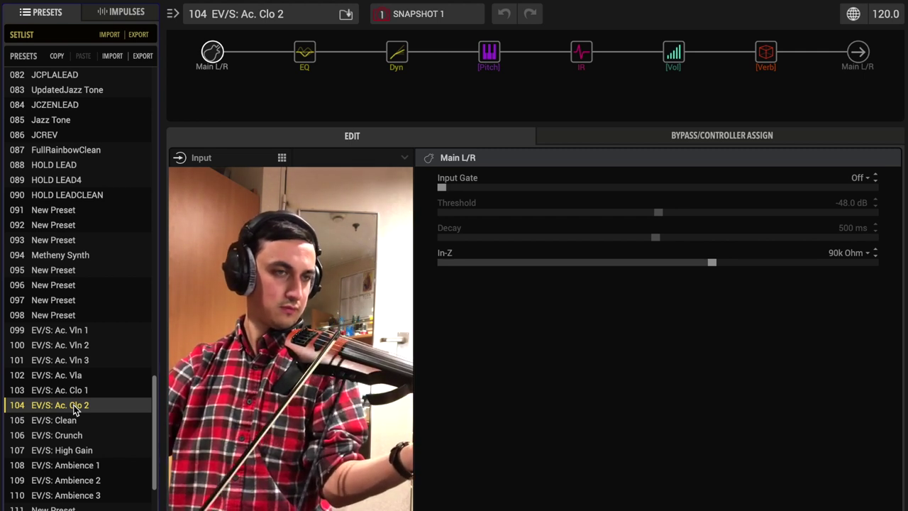
pyautogui.click(89, 391)
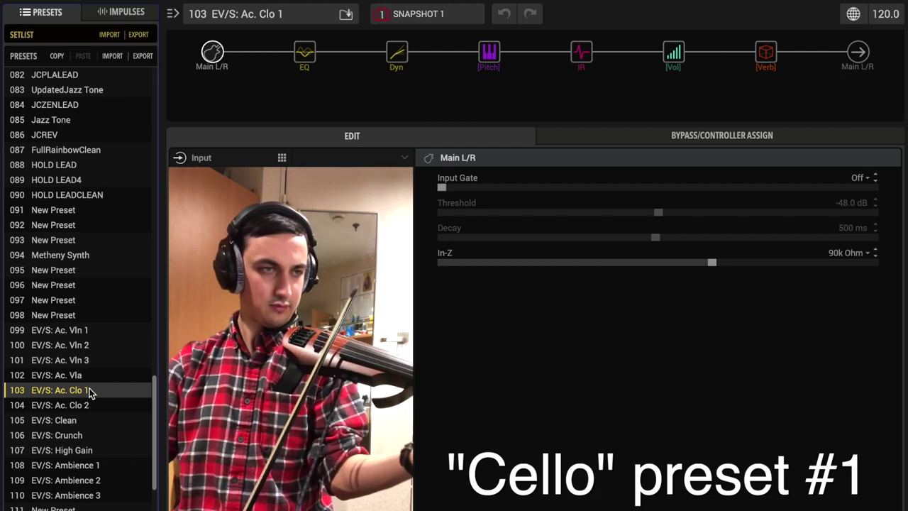
pyautogui.click(96, 406)
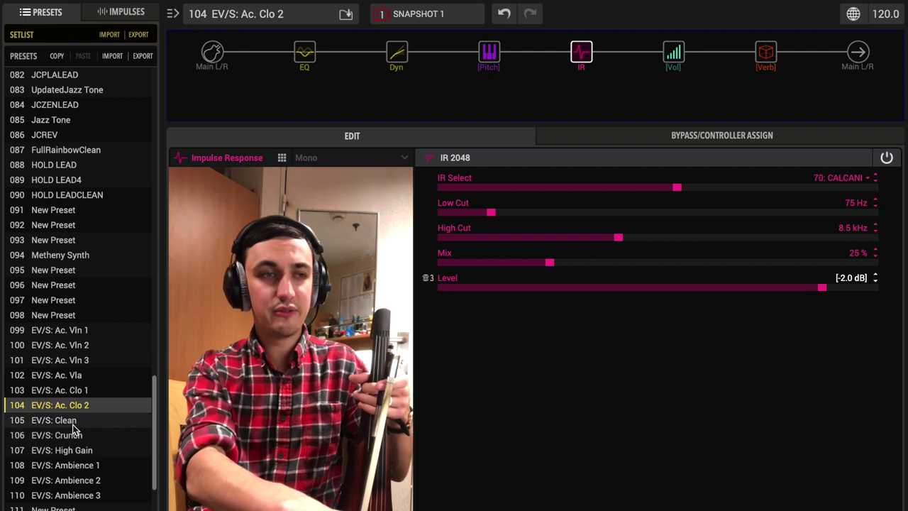
# - Step through EV/S Clean, Crunch, High Gain, Ambience 1 and 2, ending on EV/S: Ambience 3
pyautogui.click(72, 423)
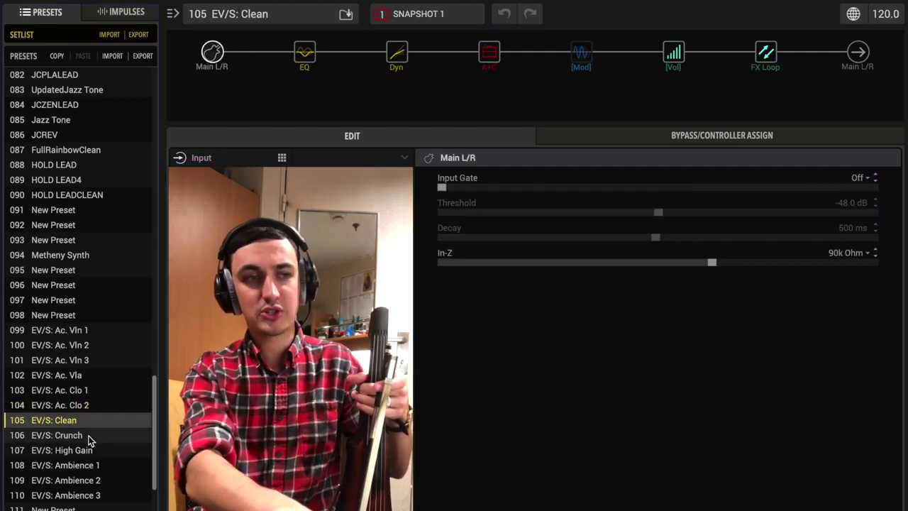
pyautogui.click(88, 437)
pyautogui.click(92, 450)
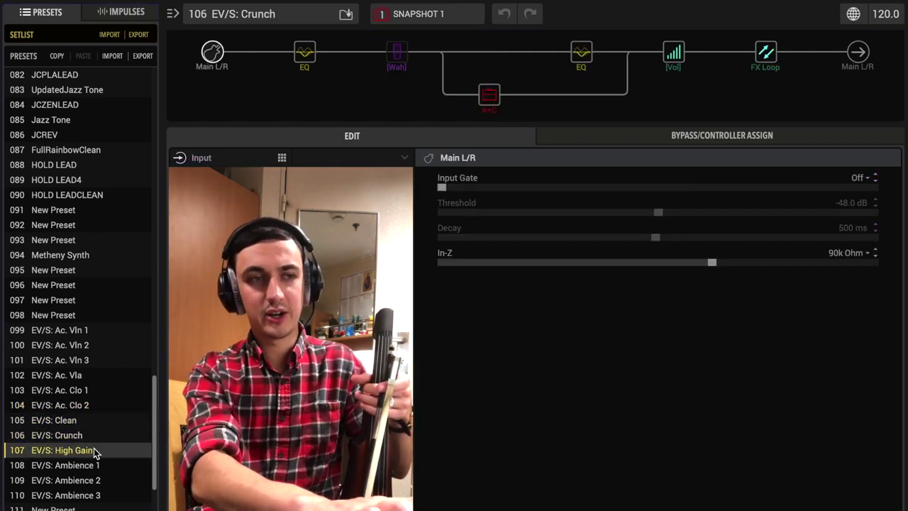
pyautogui.click(108, 466)
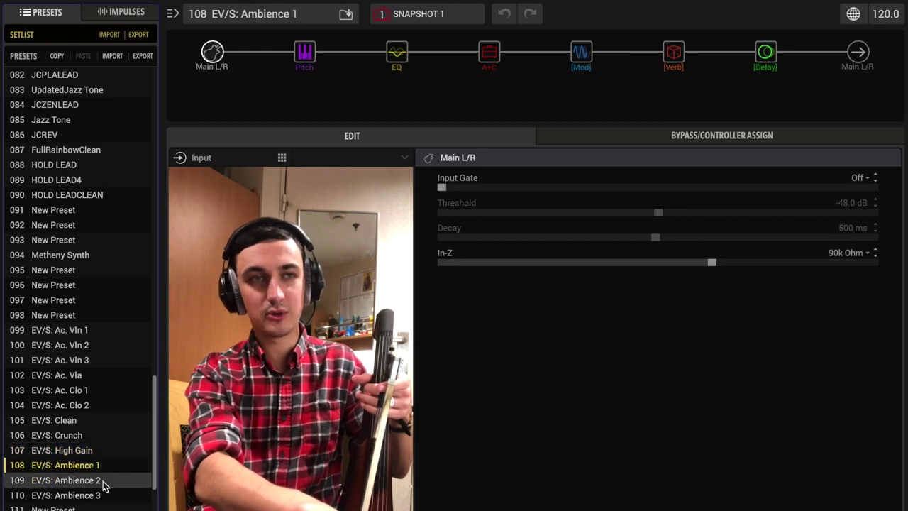
pyautogui.click(105, 480)
pyautogui.click(103, 497)
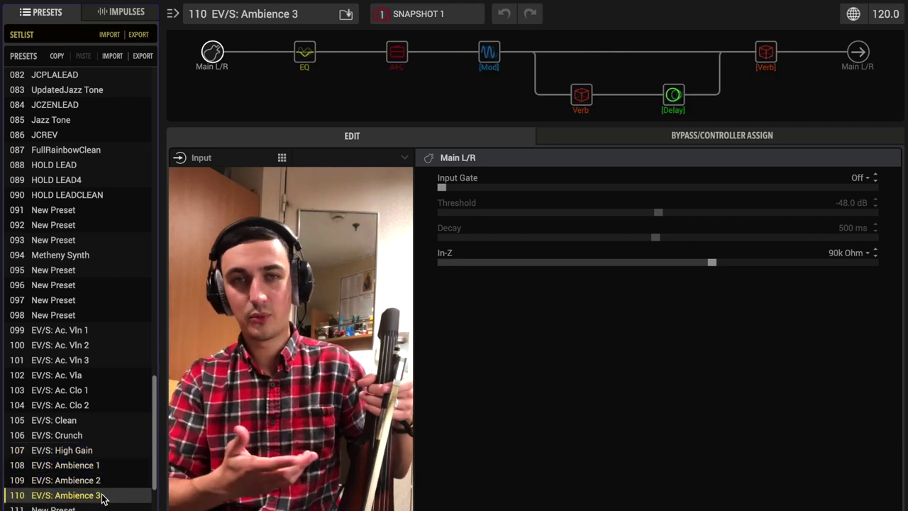